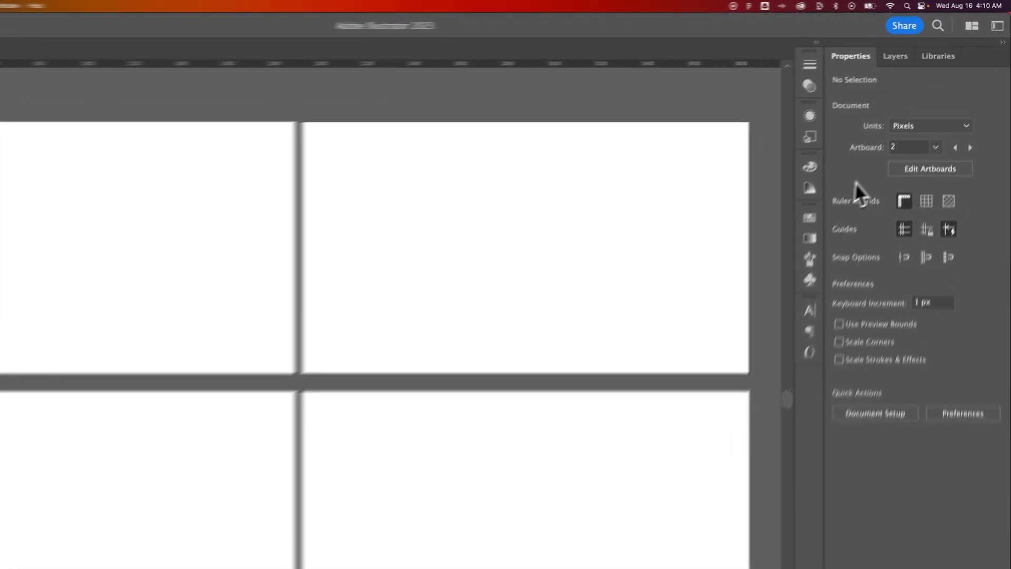
- Enter artboard editing mode and select the top-right 'Artboard 1 copy' artboard
{"action": "left_click", "coordinate": [883, 205]}
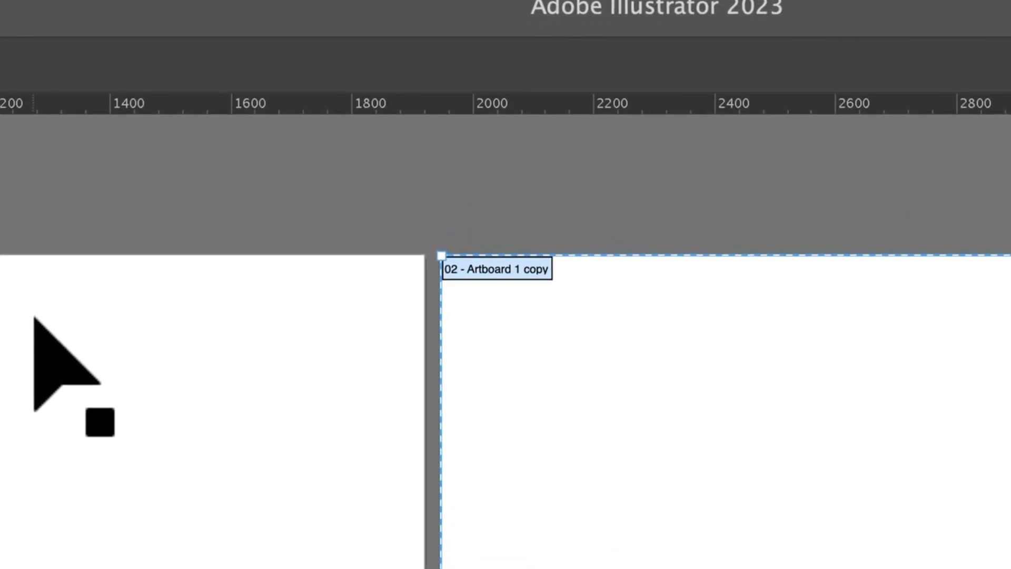
{"action": "left_click", "coordinate": [118, 391]}
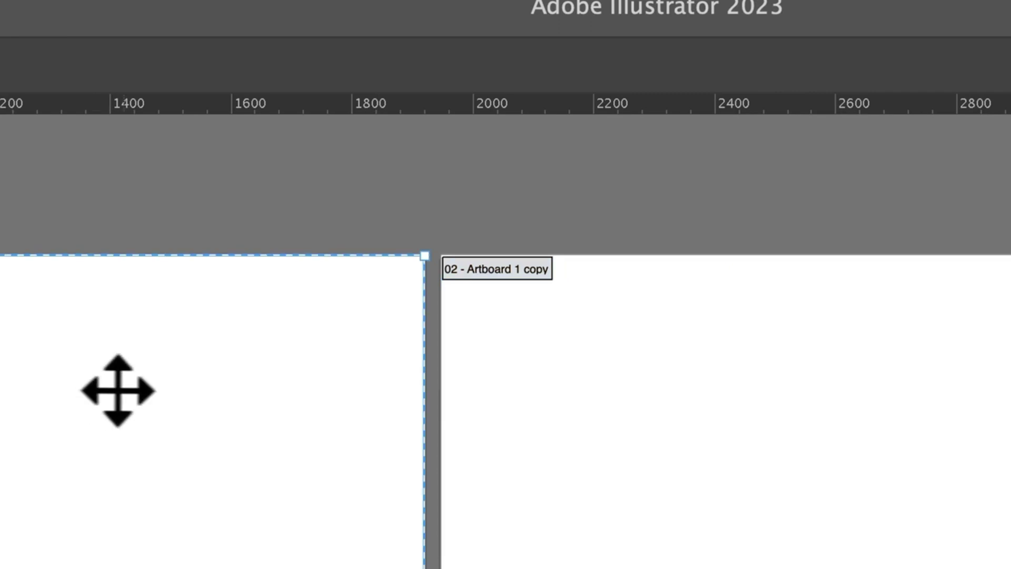
{"action": "left_click", "coordinate": [563, 381]}
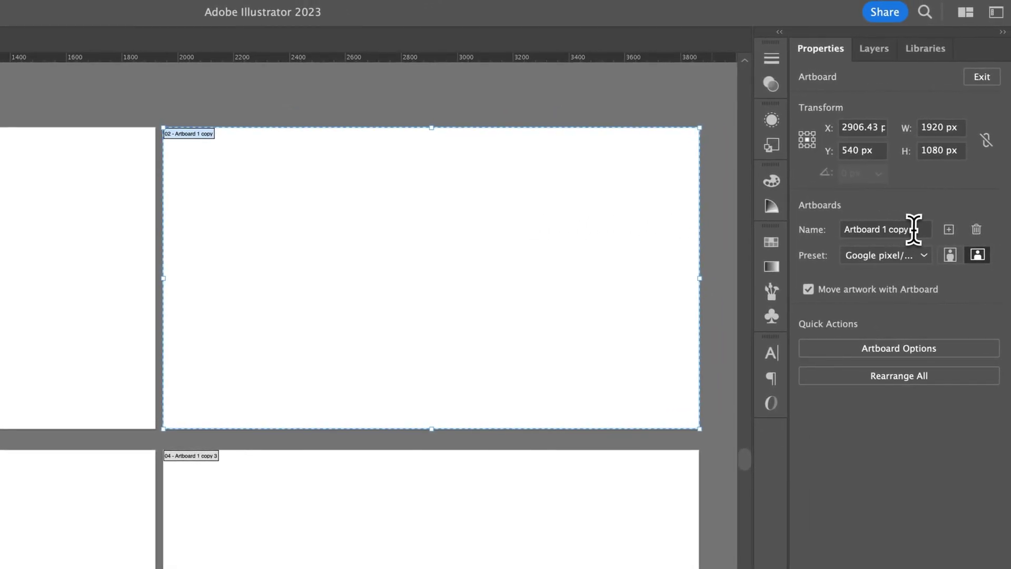
- Change the name 'Artboard 1 copy' to 'Artboard 2' in the Properties Name field
{"action": "left_click_drag", "start_coordinate": [912, 230], "coordinate": [884, 233]}
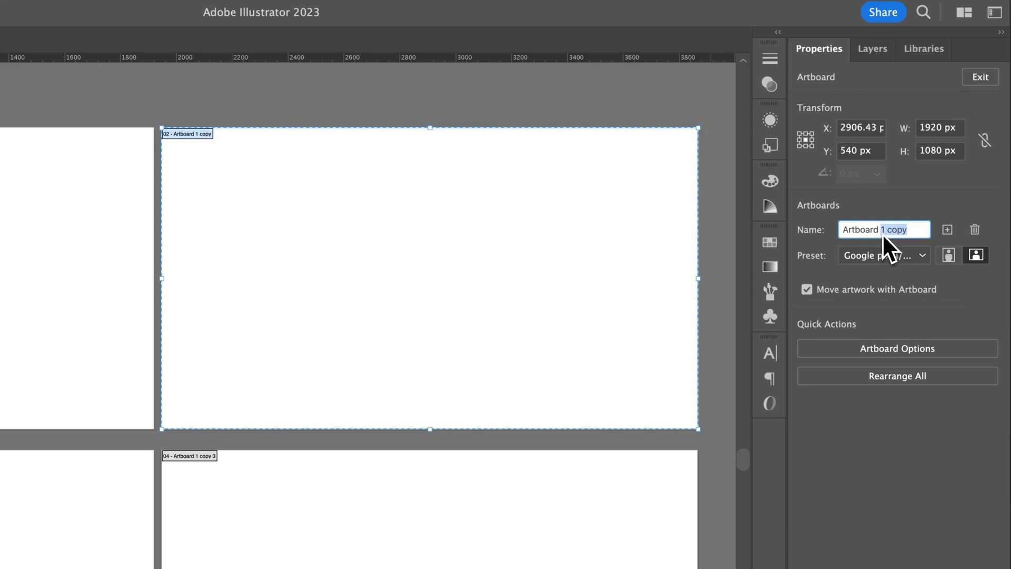
{"action": "type", "text": "2"}
{"action": "key", "text": "Return"}
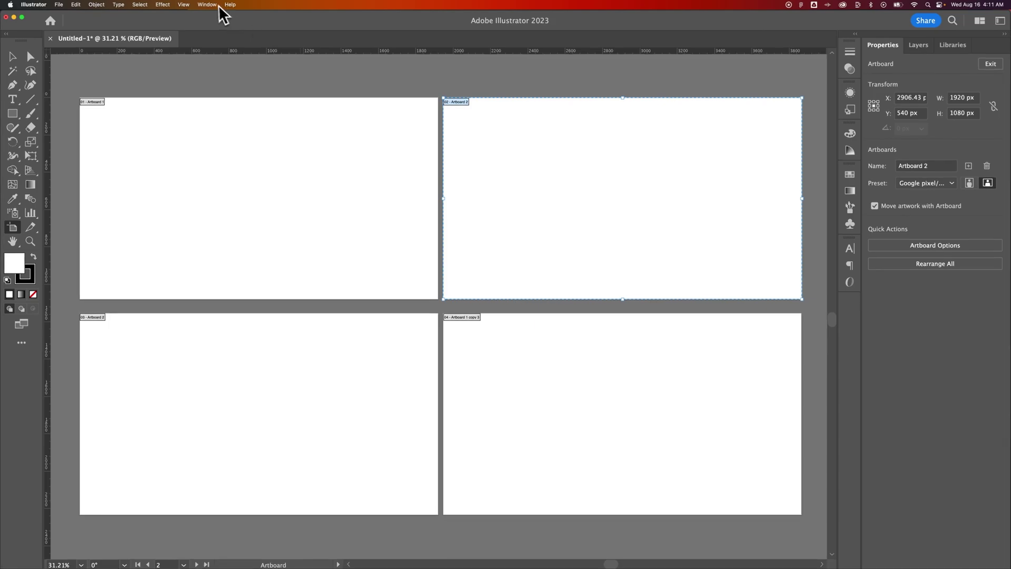
- Show the Artboards panel from the Window menu and move Artboard 2 up to first place
{"action": "left_click", "coordinate": [207, 5]}
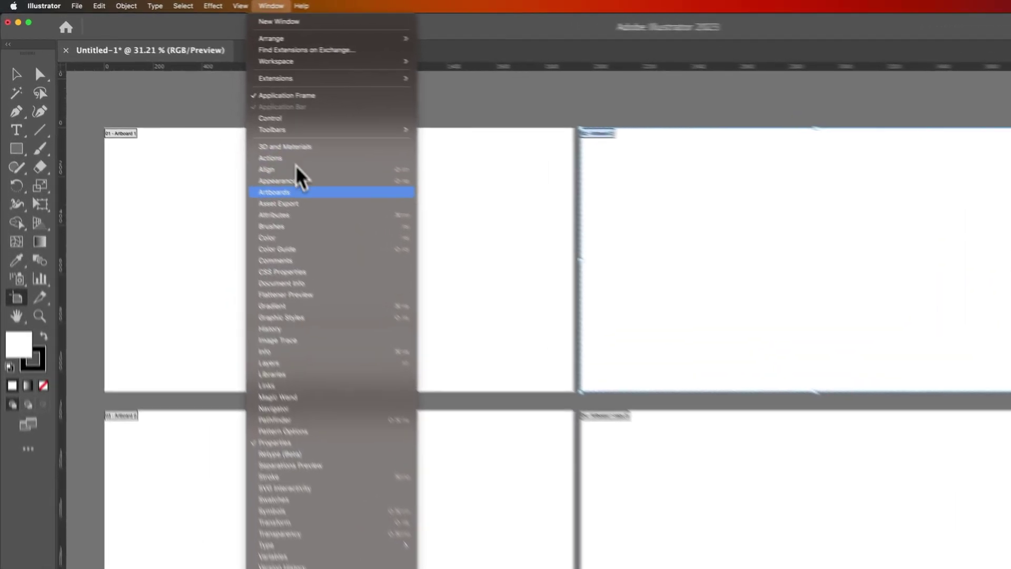
{"action": "left_click", "coordinate": [209, 147]}
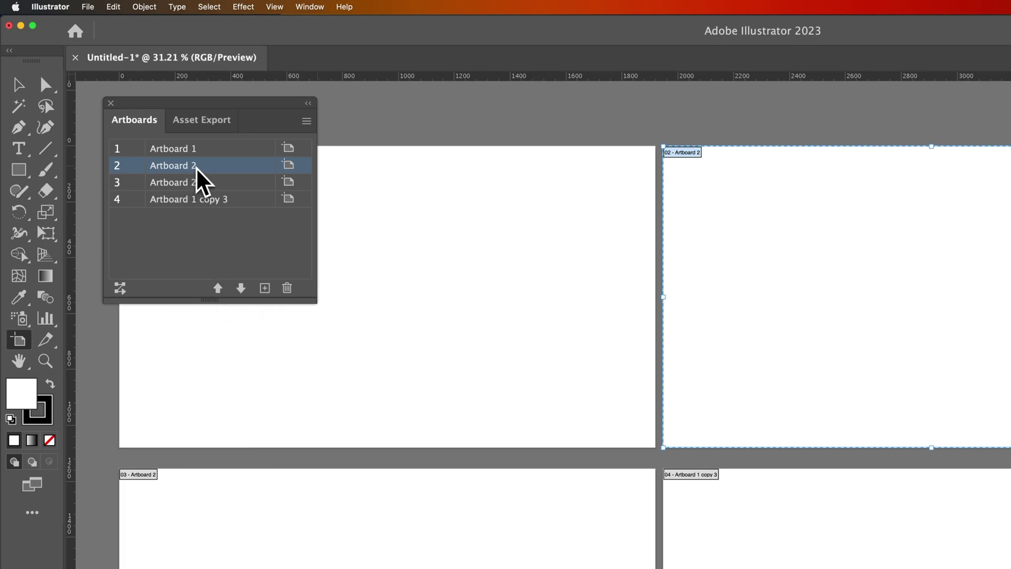
{"action": "left_click", "coordinate": [217, 292]}
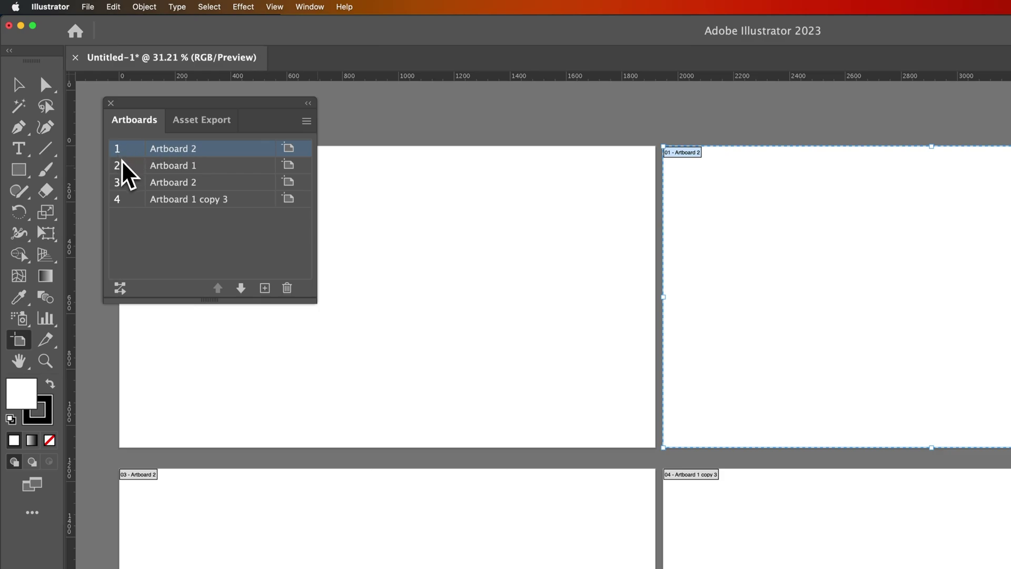
- Drag Artboard 2 back to second and Artboard 1 copy 3 to the top, then select it
{"action": "double_click", "coordinate": [192, 153]}
{"action": "left_click_drag", "start_coordinate": [192, 153], "coordinate": [190, 191]}
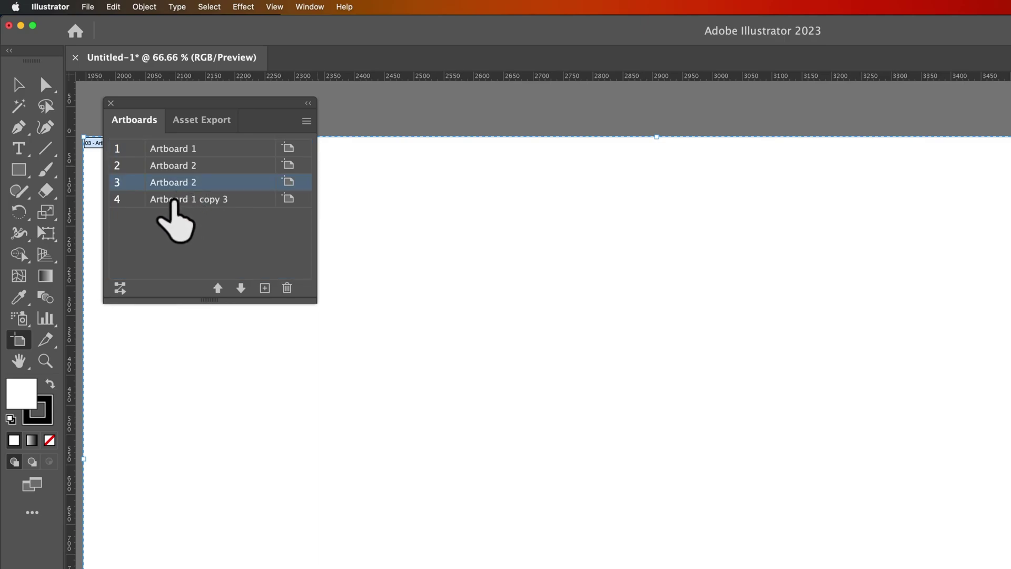
{"action": "left_click", "coordinate": [169, 200]}
{"action": "mouse_move", "coordinate": [168, 203]}
{"action": "left_mouse_down"}
{"action": "mouse_move", "coordinate": [165, 143]}
{"action": "mouse_move", "coordinate": [172, 191]}
{"action": "left_mouse_up"}
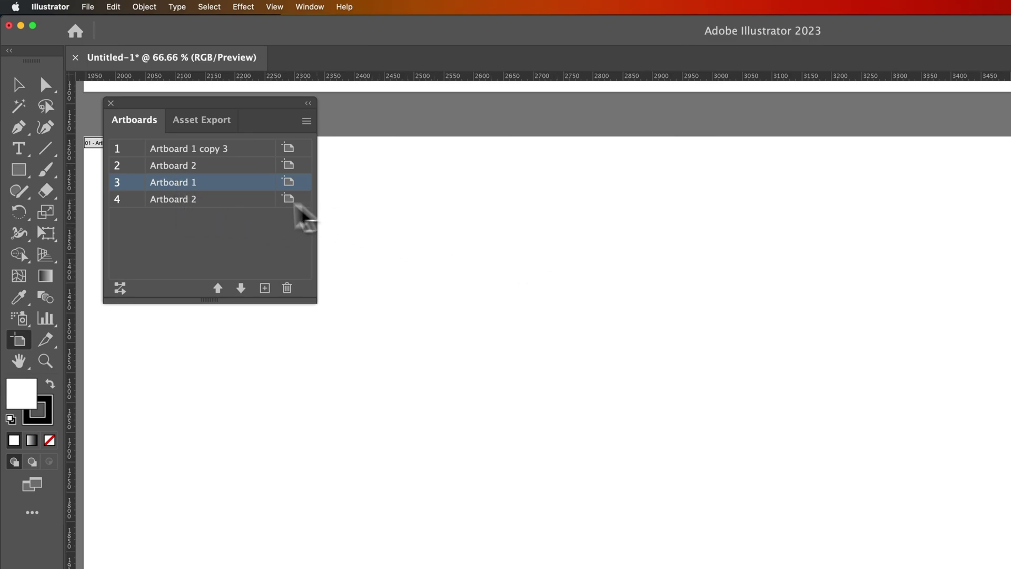
{"action": "key", "text": "space"}
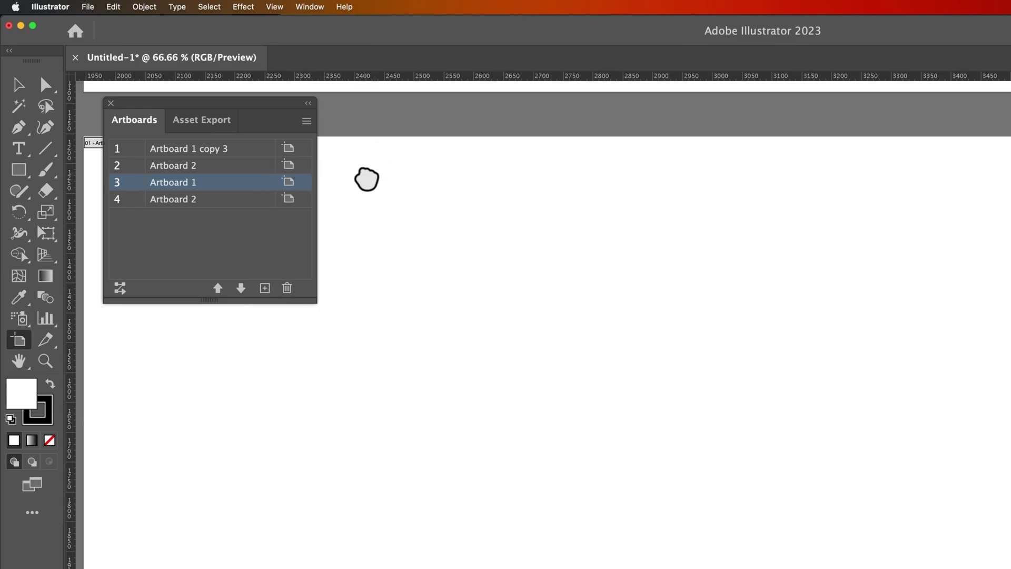
{"action": "left_click_drag", "start_coordinate": [365, 179], "coordinate": [692, 219]}
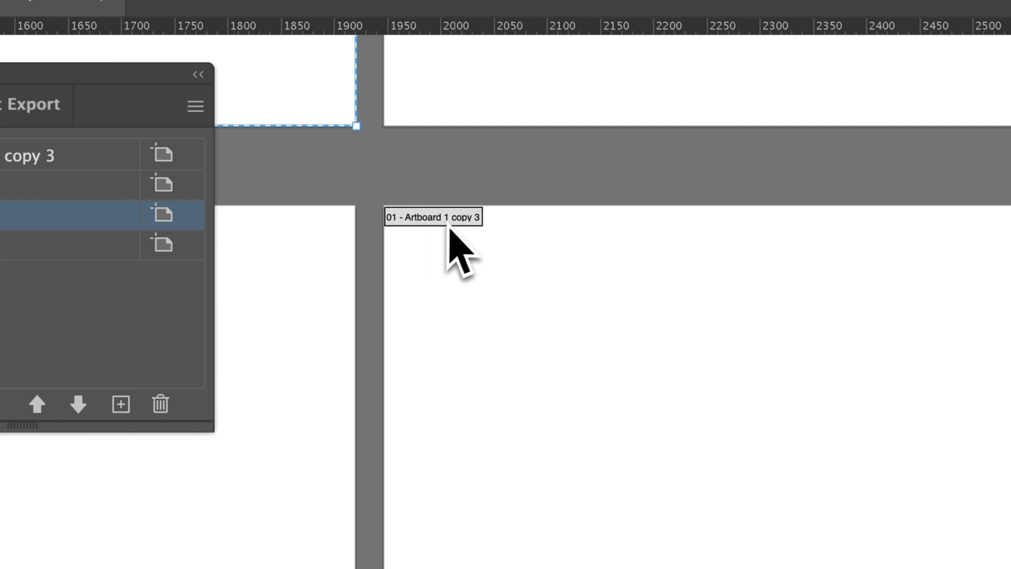
{"action": "left_click", "coordinate": [42, 154]}
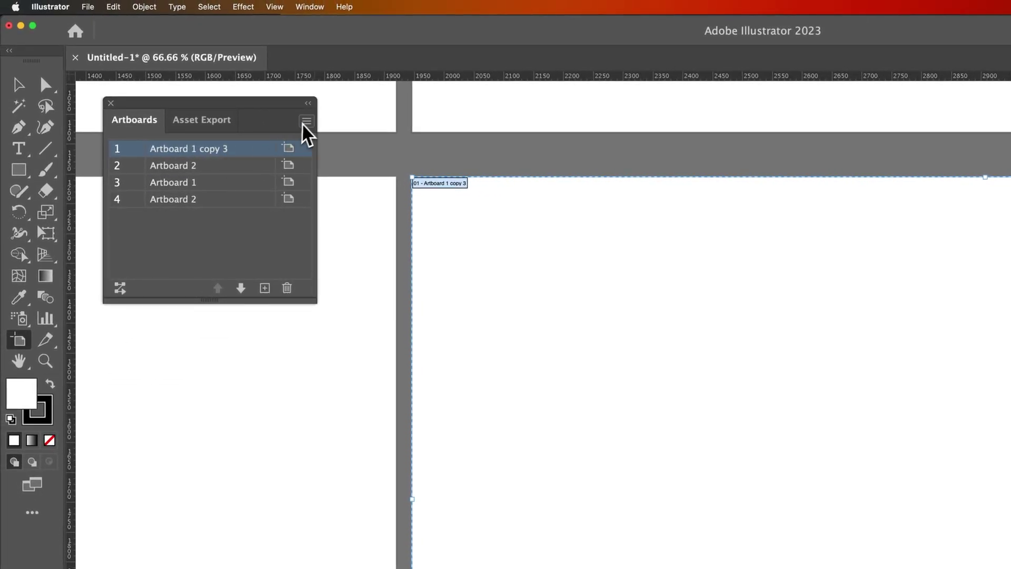
- Edit the first artboard's name to 'Artboard 4' in the Properties Name field
{"action": "left_click", "coordinate": [305, 122]}
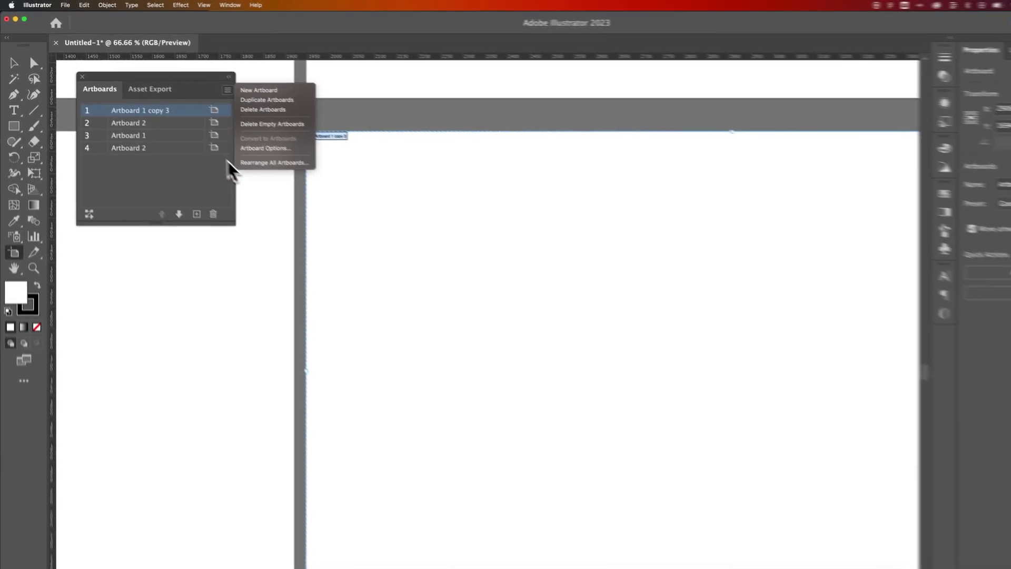
{"action": "left_click", "coordinate": [252, 154]}
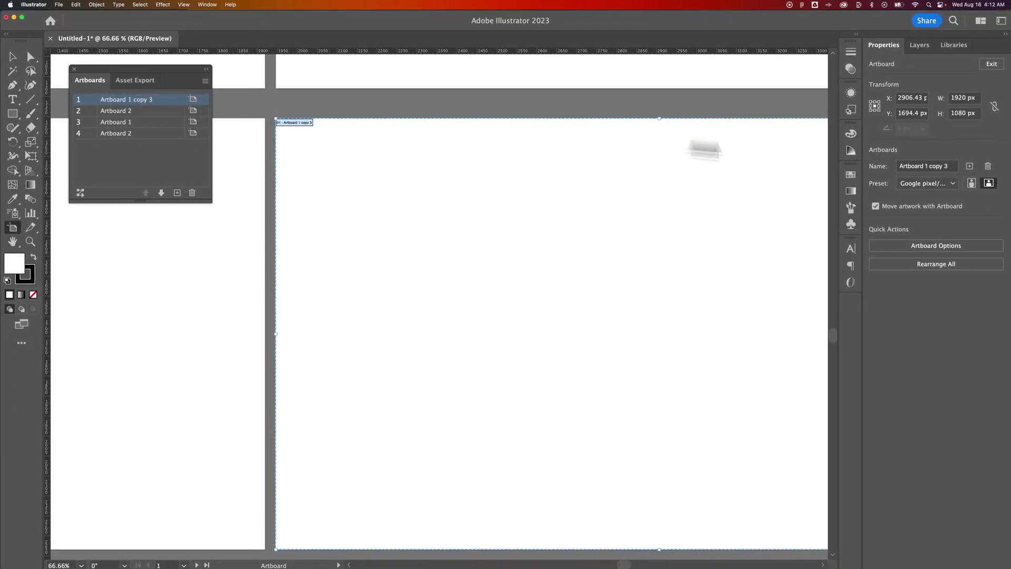
{"action": "left_click_drag", "start_coordinate": [947, 166], "coordinate": [939, 165]}
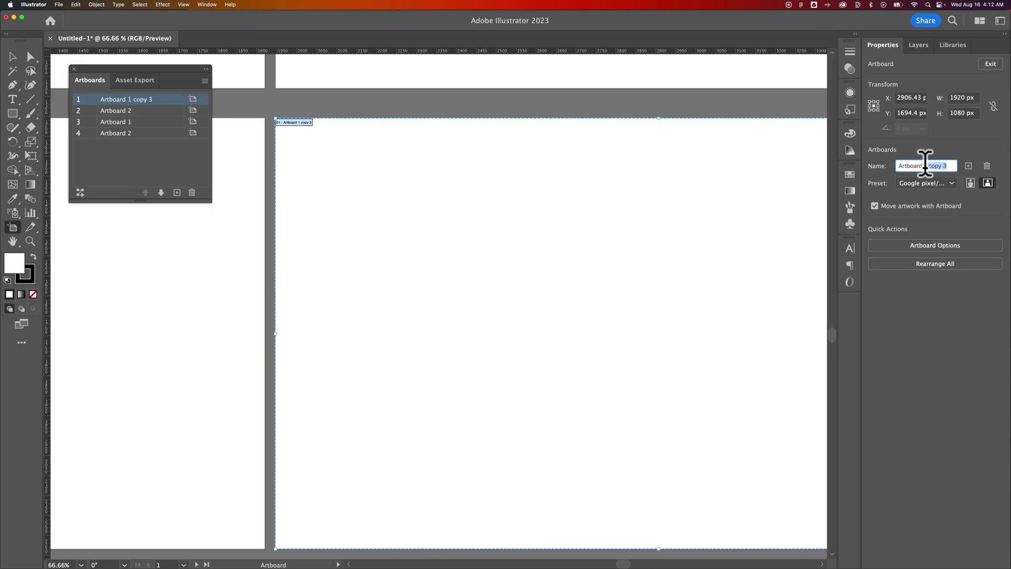
{"action": "key", "text": "BackSpace"}
{"action": "type", "text": "4"}
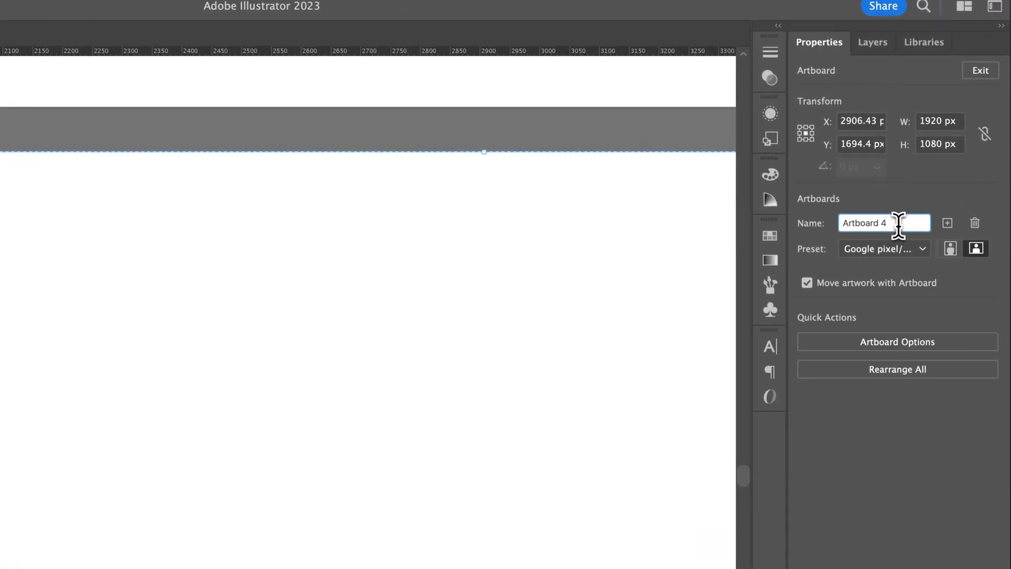
- Replace the name with 'Grunge Layout' and close the Artboards panel
{"action": "left_click_drag", "start_coordinate": [898, 226], "coordinate": [817, 225]}
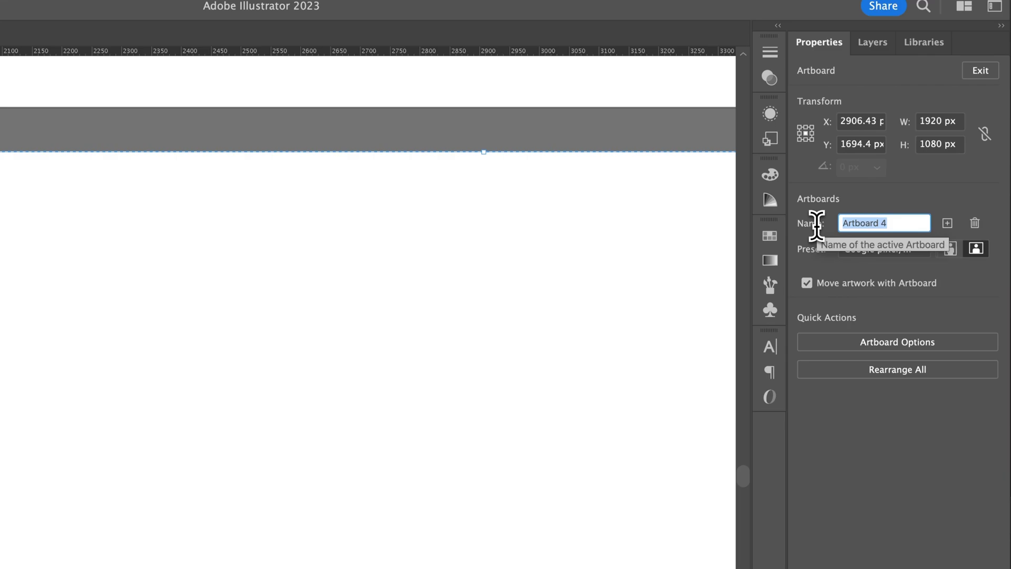
{"action": "type", "text": "Grunge Layout"}
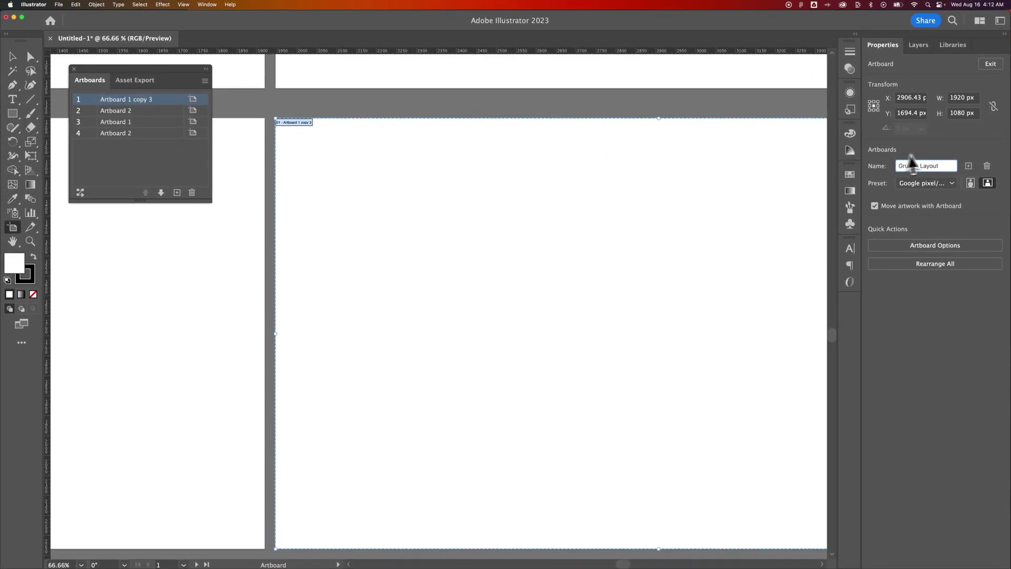
{"action": "key", "text": "Return"}
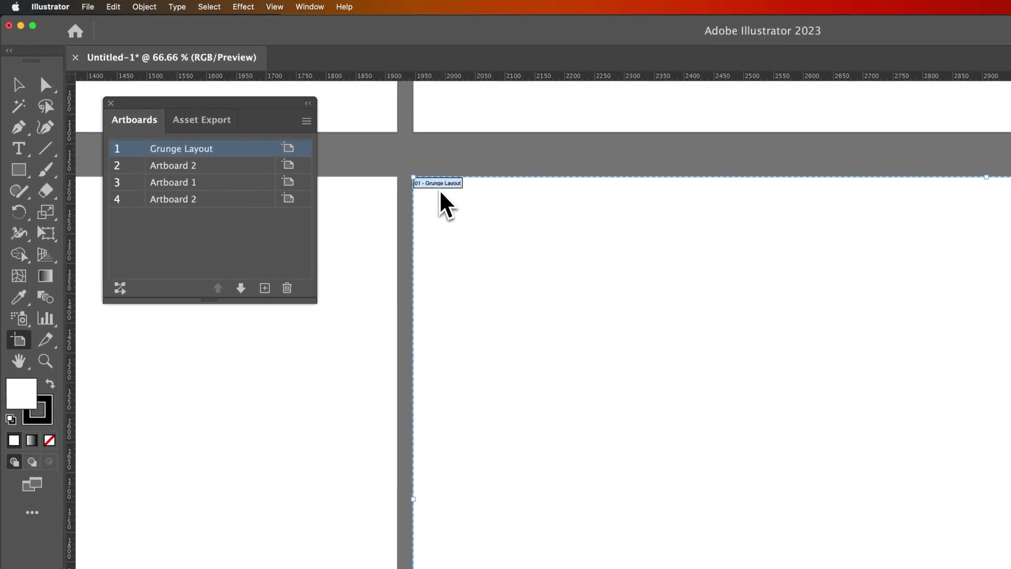
{"action": "left_click", "coordinate": [111, 104]}
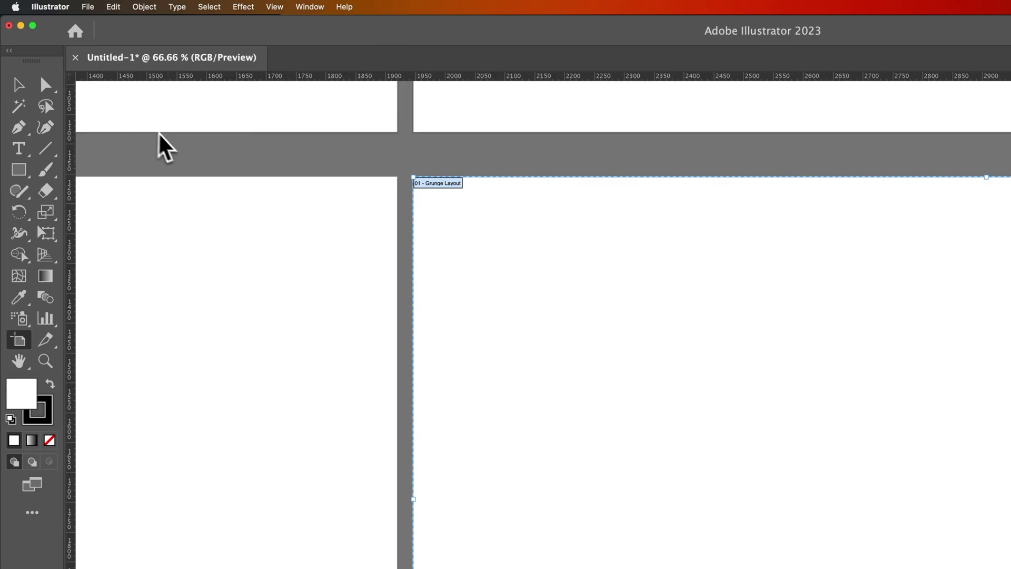
{"action": "key", "text": "super+e"}
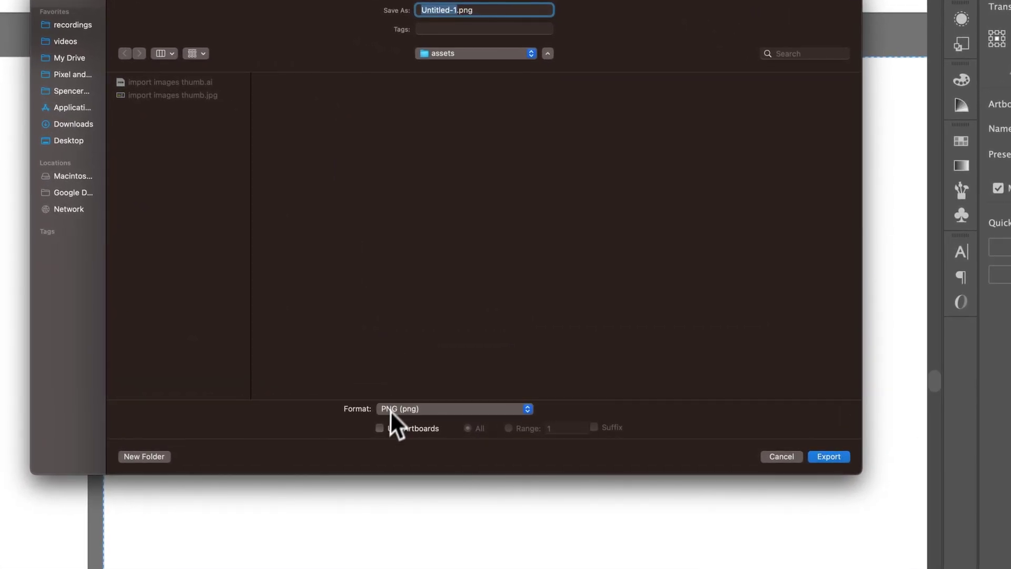
{"action": "left_click", "coordinate": [379, 428]}
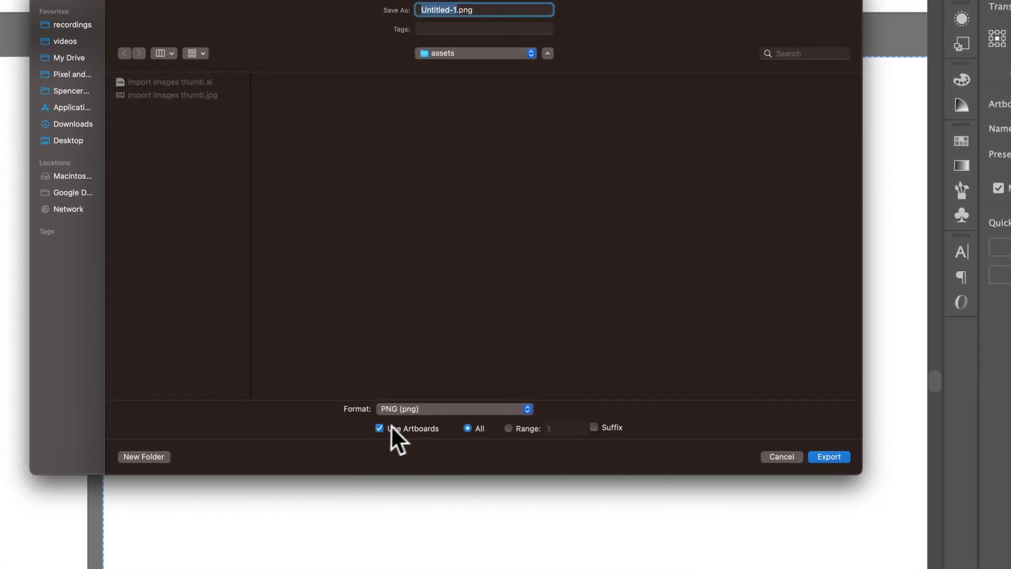
{"action": "left_click", "coordinate": [508, 428]}
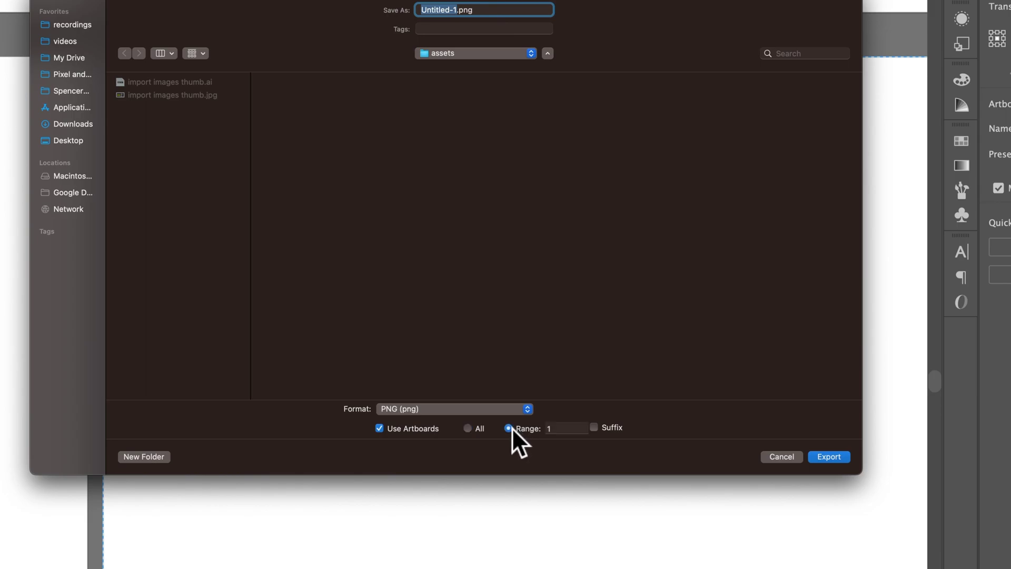
{"action": "left_click", "coordinate": [545, 430]}
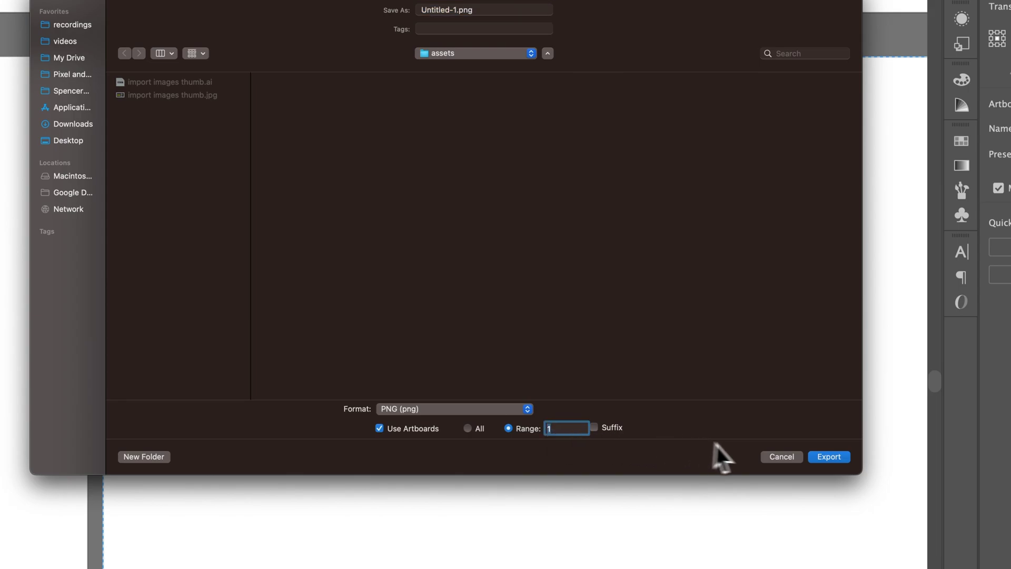
{"action": "left_click", "coordinate": [780, 456]}
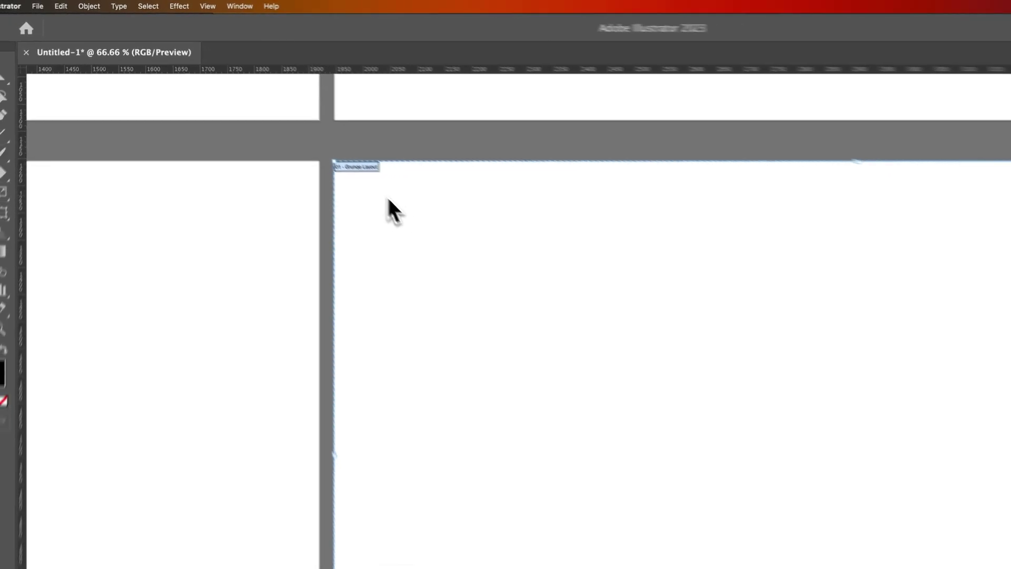
- Zoom out to 33.33% and pan so all four artboards are centred in view
{"action": "key", "text": "super+minus"}
{"action": "key", "text": "super+minus"}
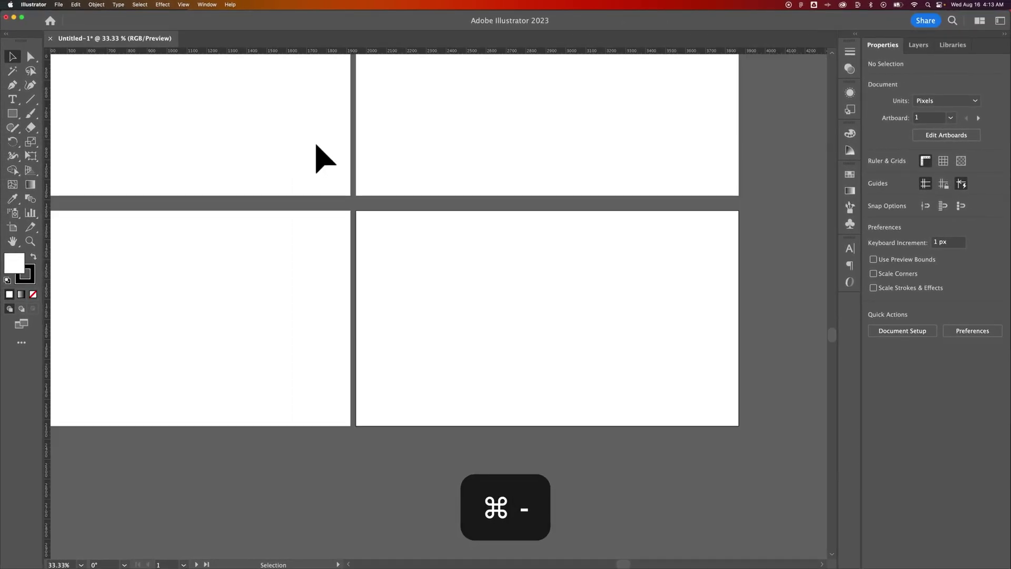
{"action": "left_click_drag", "start_coordinate": [317, 148], "coordinate": [372, 232]}
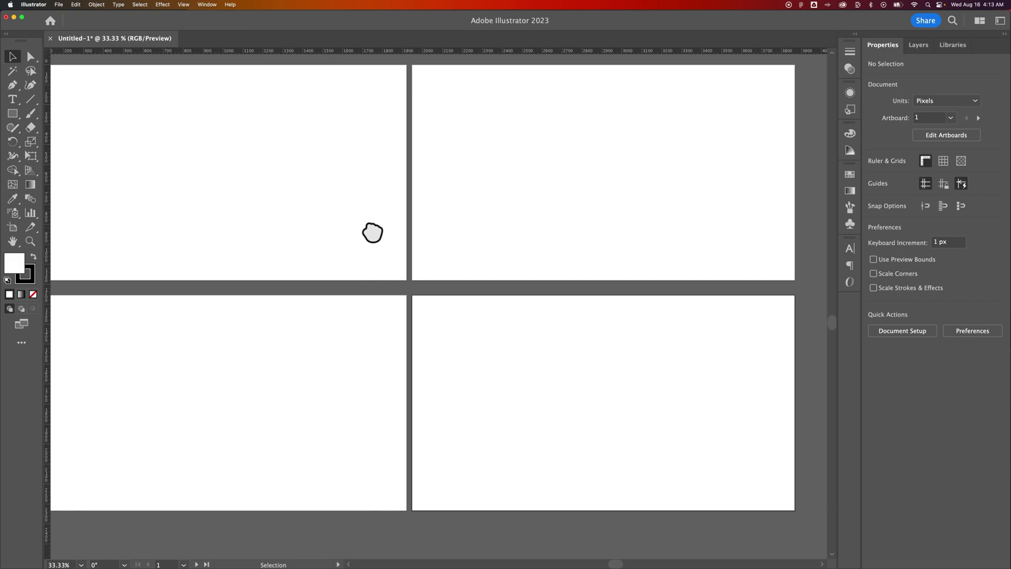